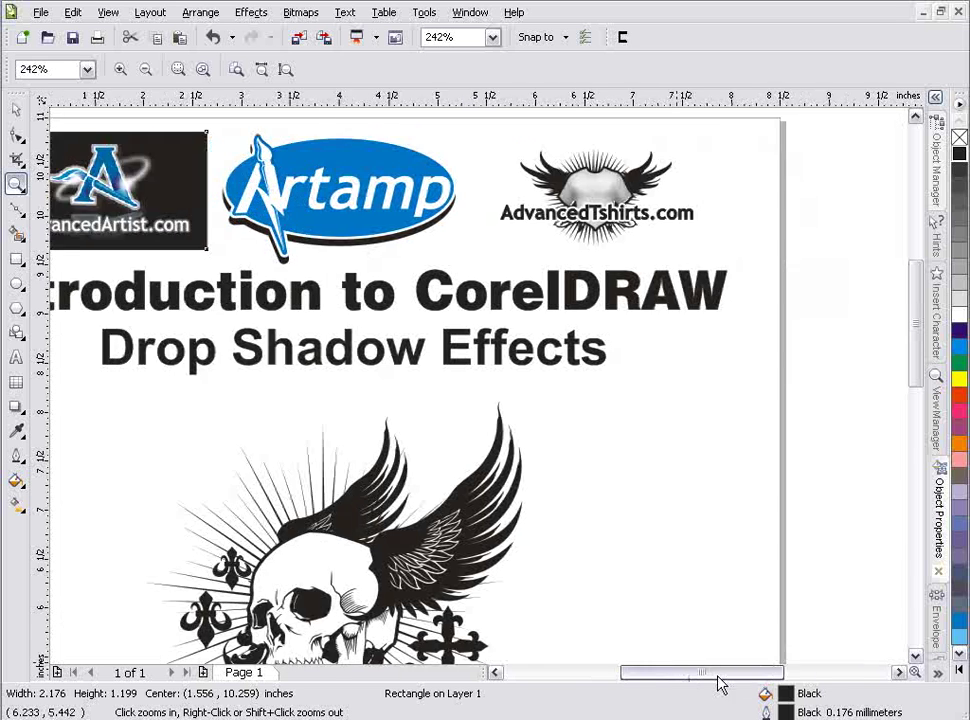
Select the DROP SHADOW text and black rectangle together and scale them up
left_click(898, 672)
left_click(898, 672)
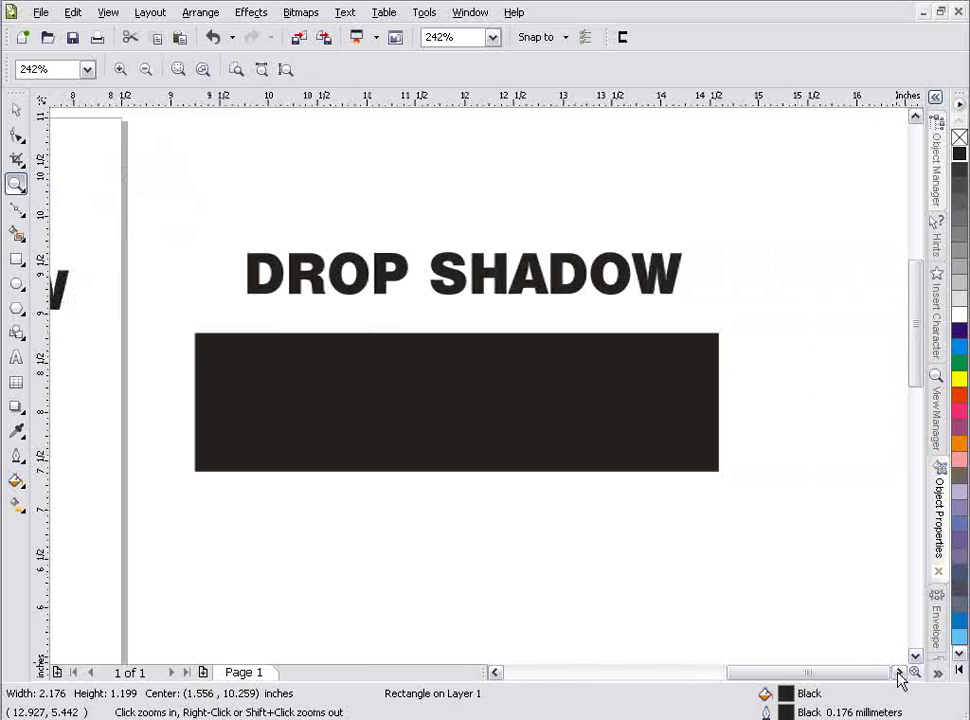
left_click(16, 108)
left_click_drag(152, 204, 736, 526)
left_click_drag(725, 476, 900, 622)
Nudge the DROP SHADOW text slightly down and to the left
left_click(799, 638)
left_click(537, 299)
left_click_drag(537, 299, 518, 322)
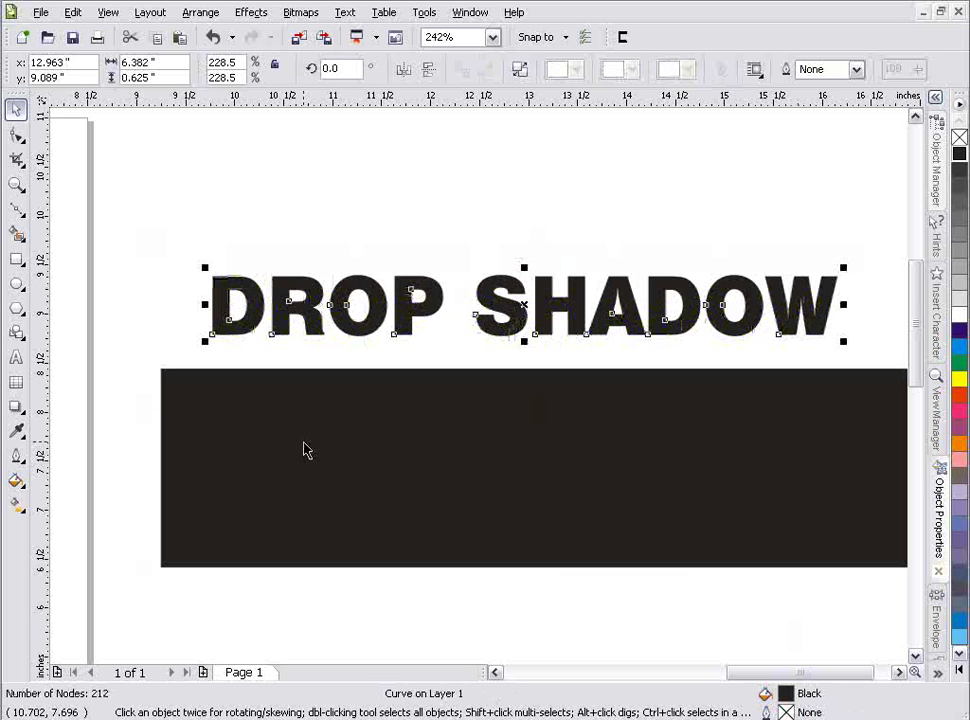
Activate the Interactive Drop Shadow tool and preview its presets, such as Flat Top Right
left_click(26, 418)
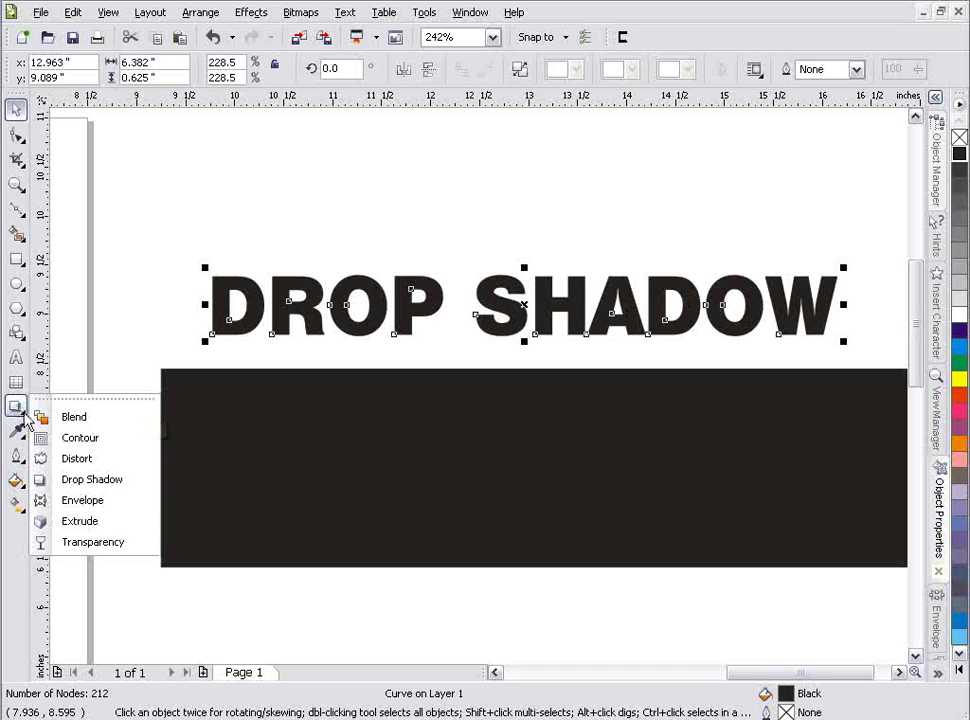
left_click(90, 481)
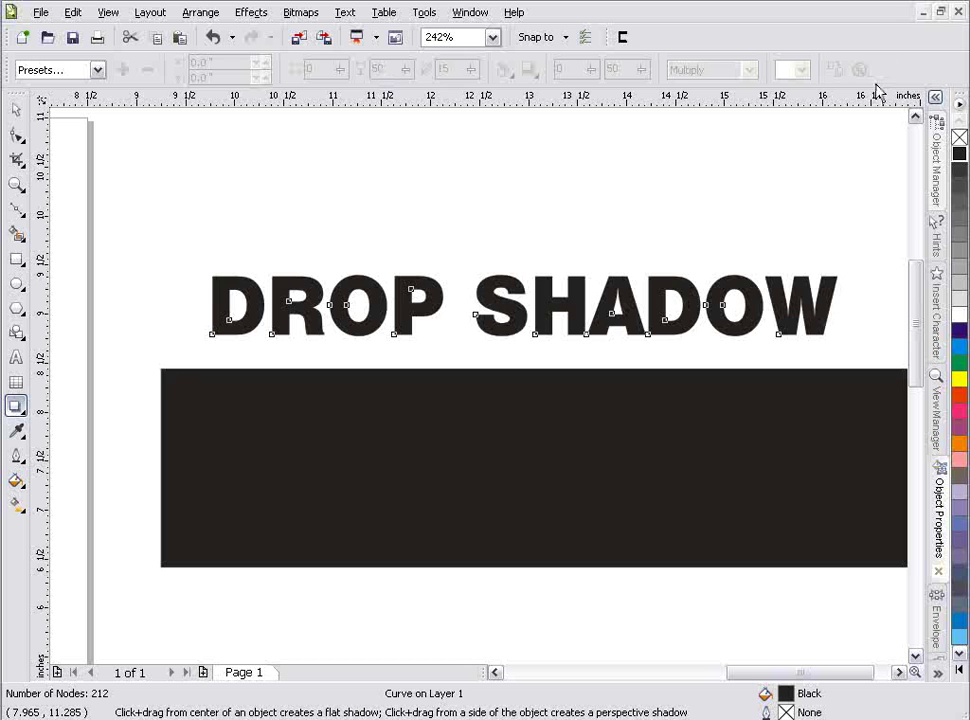
left_click(97, 69)
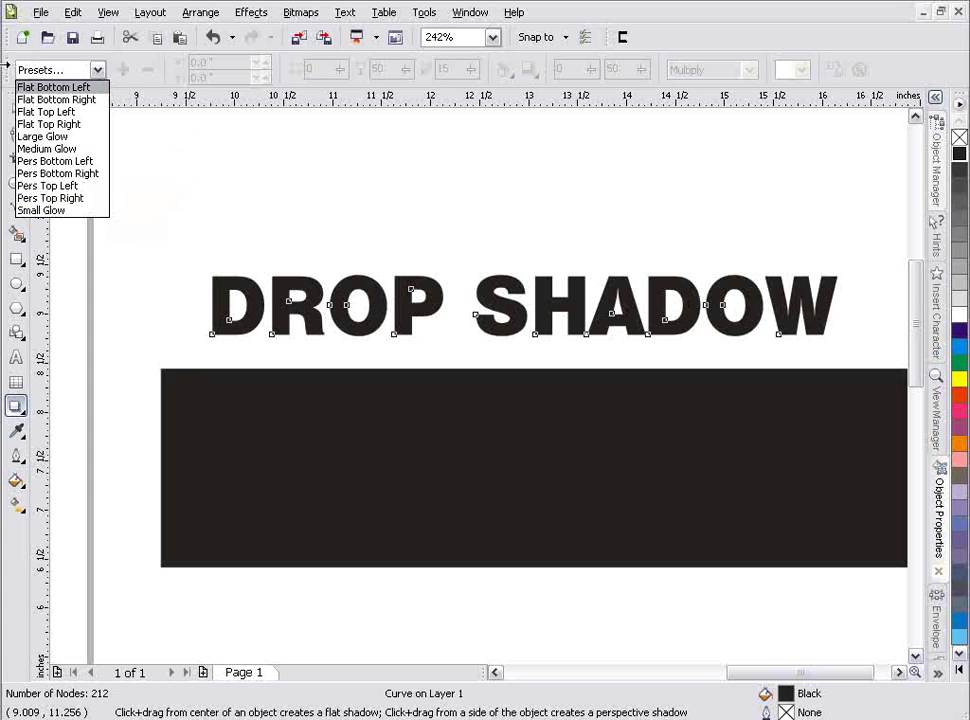
Close the presets list unapplied and float the drop shadow property bar over the drawing
left_click(7, 67)
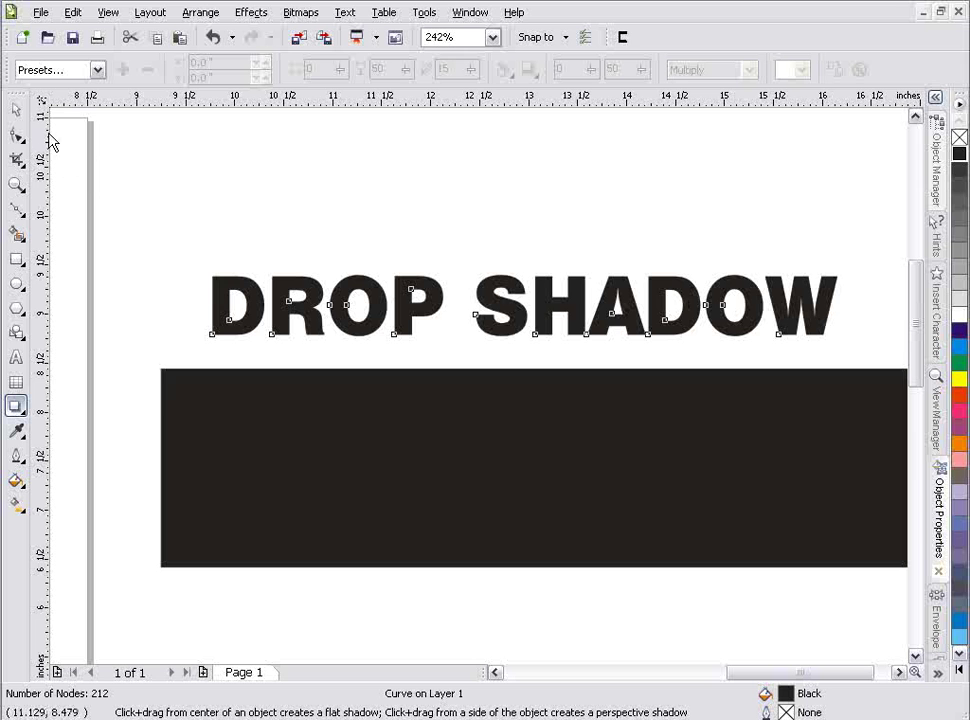
left_click_drag(42, 132, 66, 176)
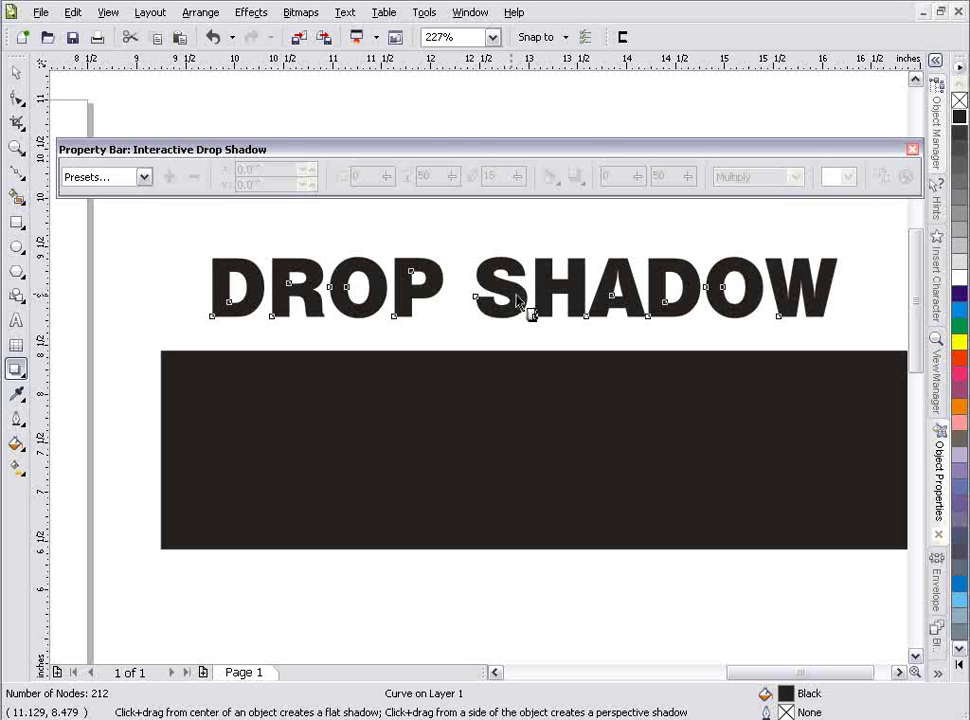
Add a soft shadow beneath the DROP SHADOW text at offset 0.0", -0.055"
mouse_move(517, 300)
left_mouse_down()
mouse_move(509, 358)
mouse_move(531, 343)
mouse_move(530, 321)
mouse_move(503, 338)
mouse_move(498, 355)
mouse_move(468, 351)
mouse_move(535, 353)
mouse_move(582, 288)
mouse_move(572, 247)
mouse_move(528, 226)
mouse_move(450, 224)
mouse_move(346, 247)
mouse_move(314, 320)
mouse_move(287, 345)
mouse_move(306, 374)
mouse_move(509, 376)
mouse_move(450, 362)
mouse_move(550, 360)
mouse_move(528, 320)
left_mouse_up()
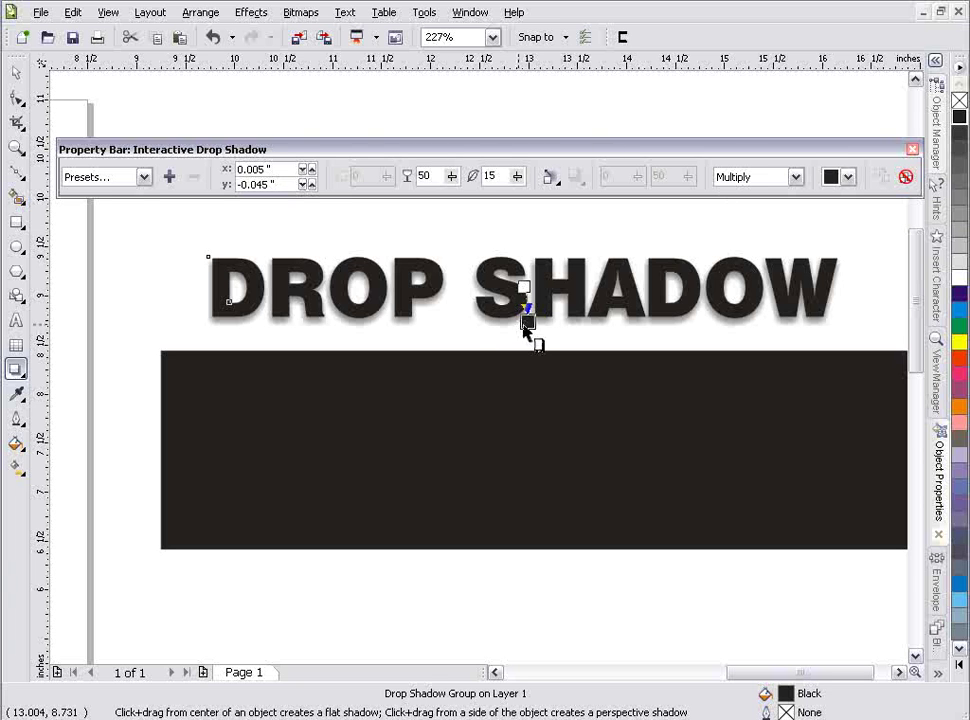
left_click_drag(523, 327, 524, 324)
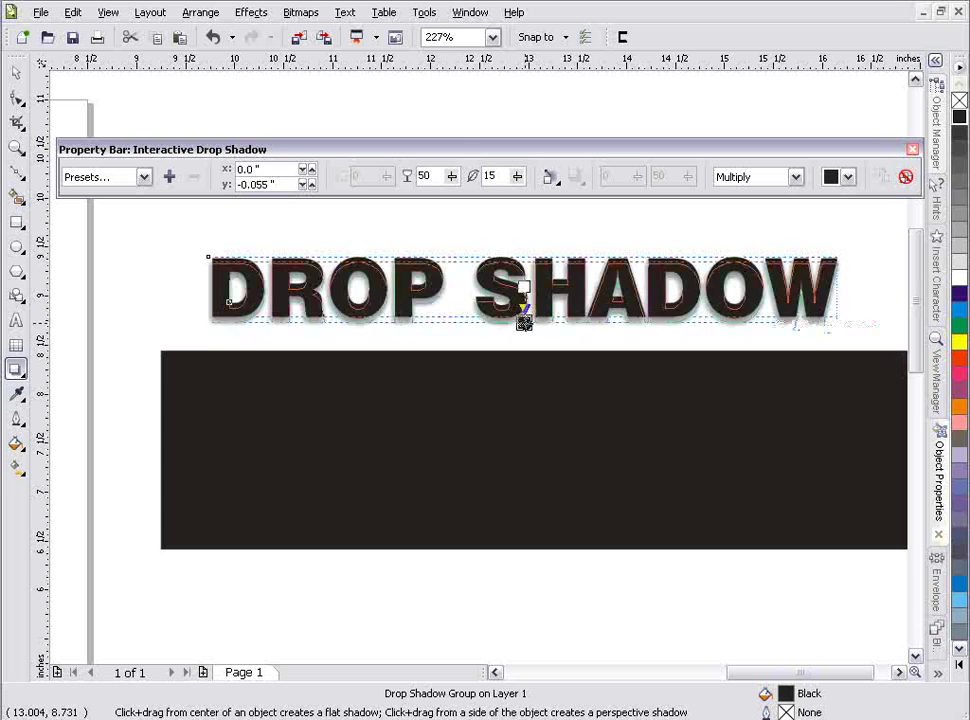
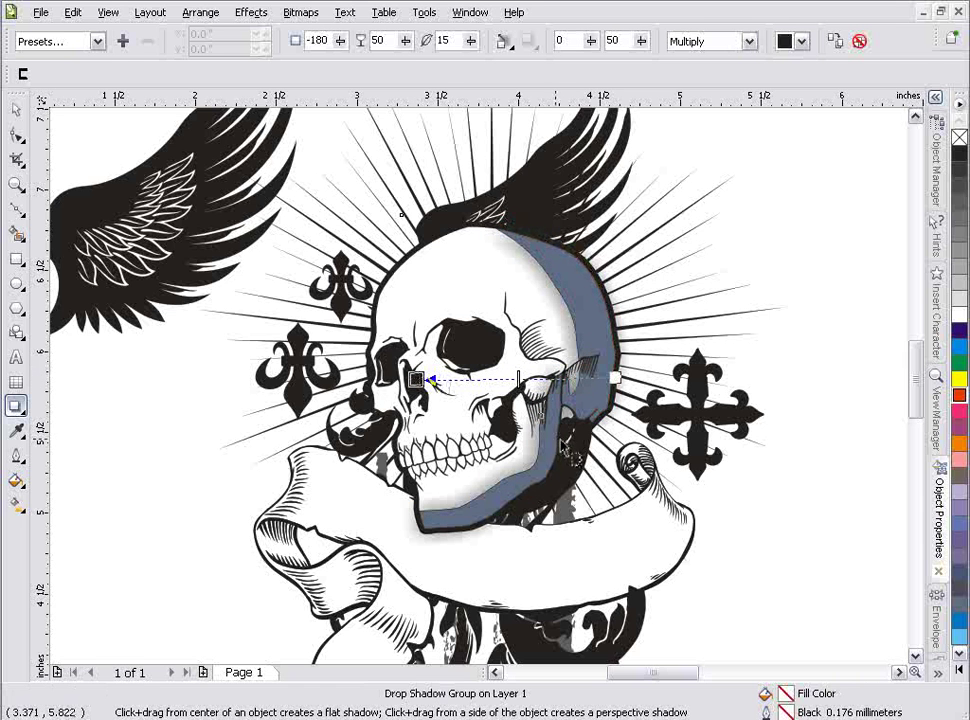
Give the skull's drop shadow outside feathering at 9 and tint it grey
left_click(505, 42)
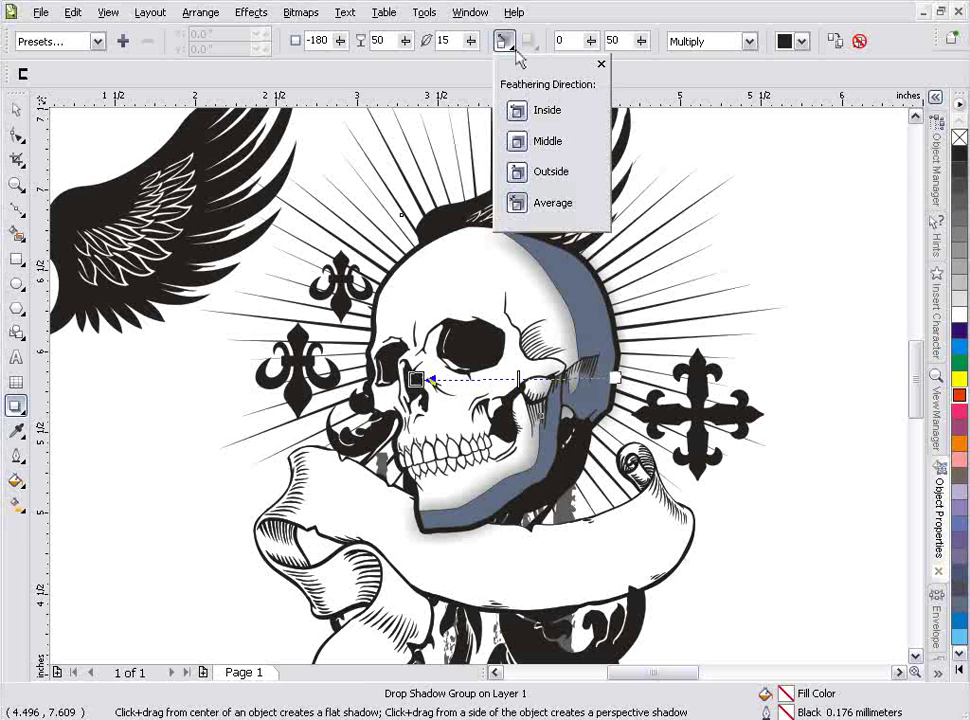
left_click(552, 172)
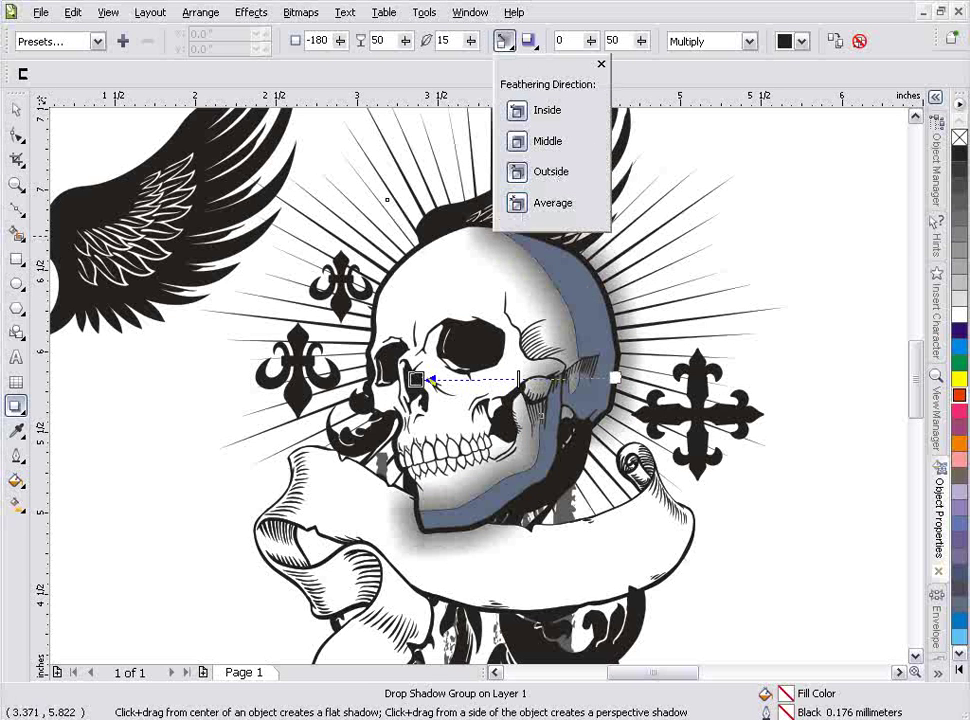
left_click_drag(467, 45, 468, 75)
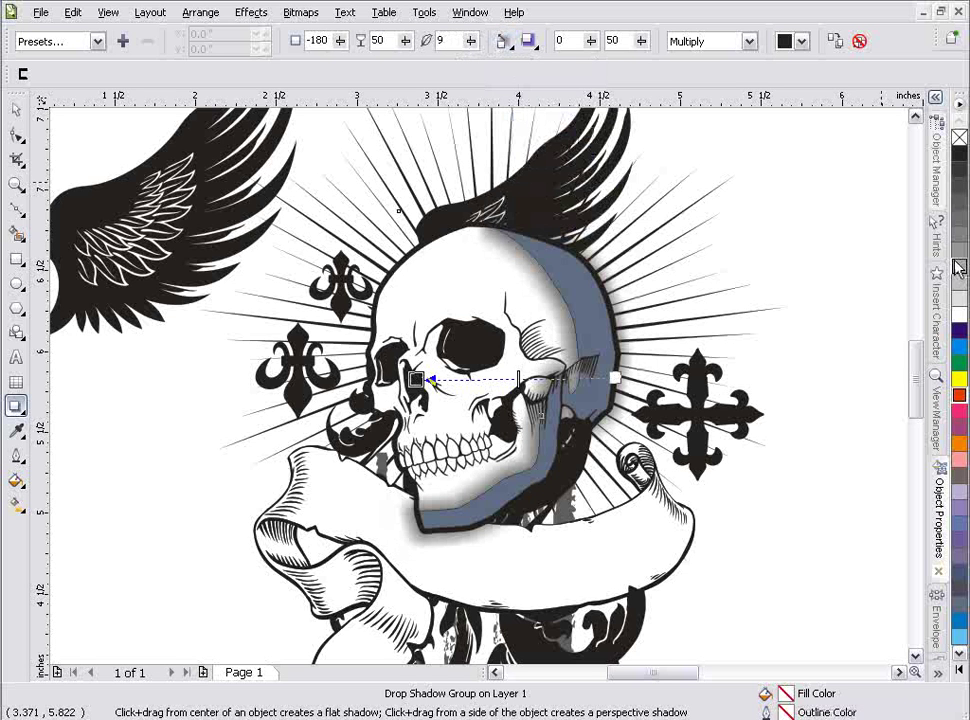
left_click_drag(958, 266, 421, 385)
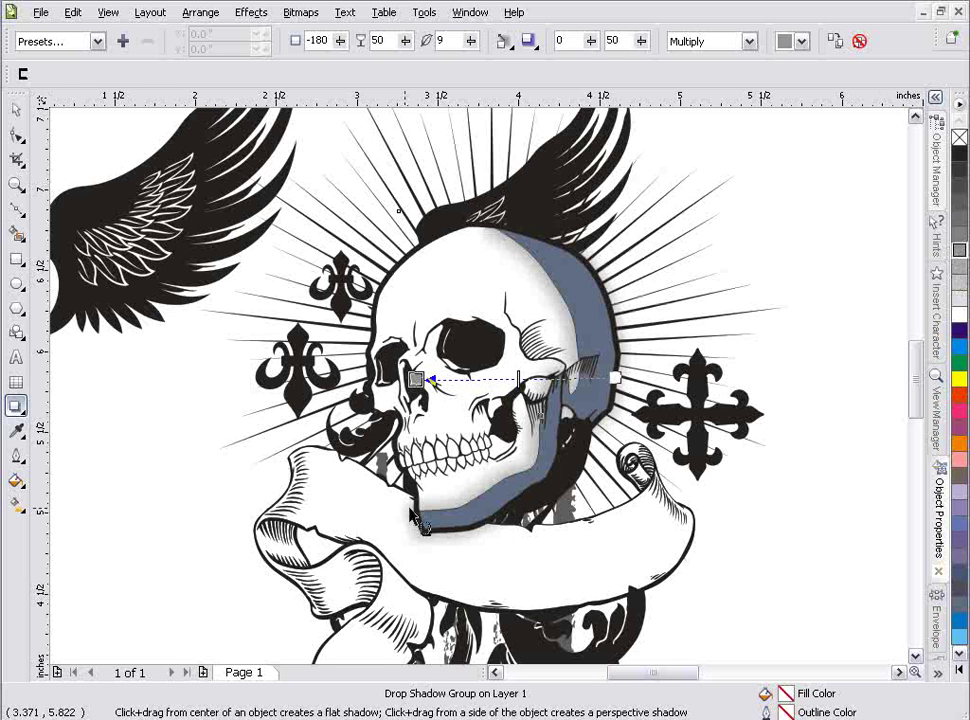
left_click(16, 108)
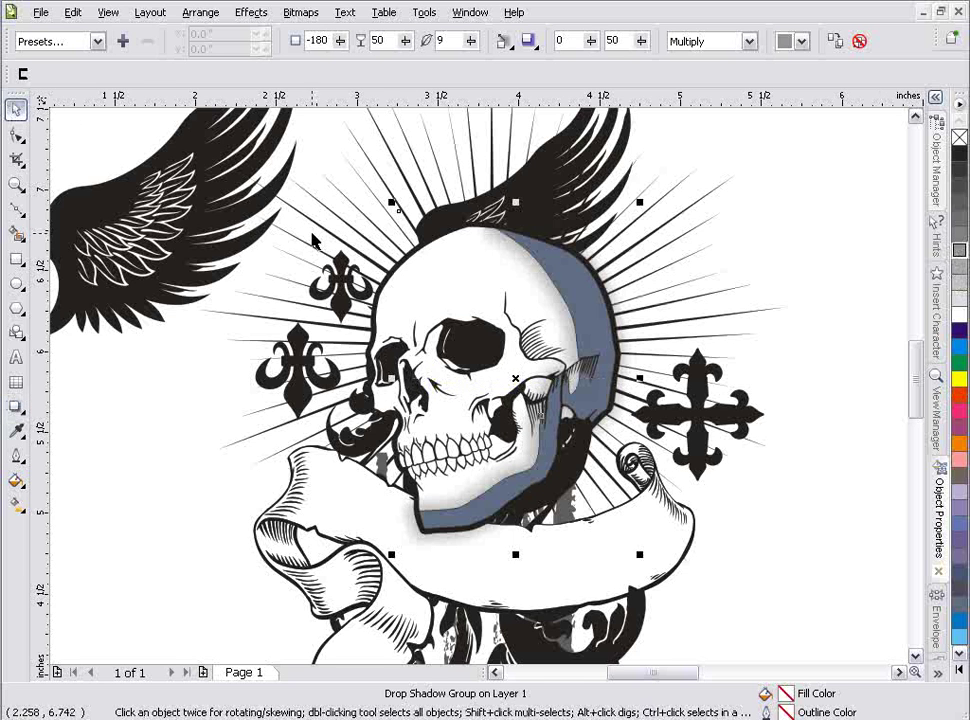
Break the drop shadow group apart, delete the blue curve, and reposition the soft shadow
right_click(540, 305)
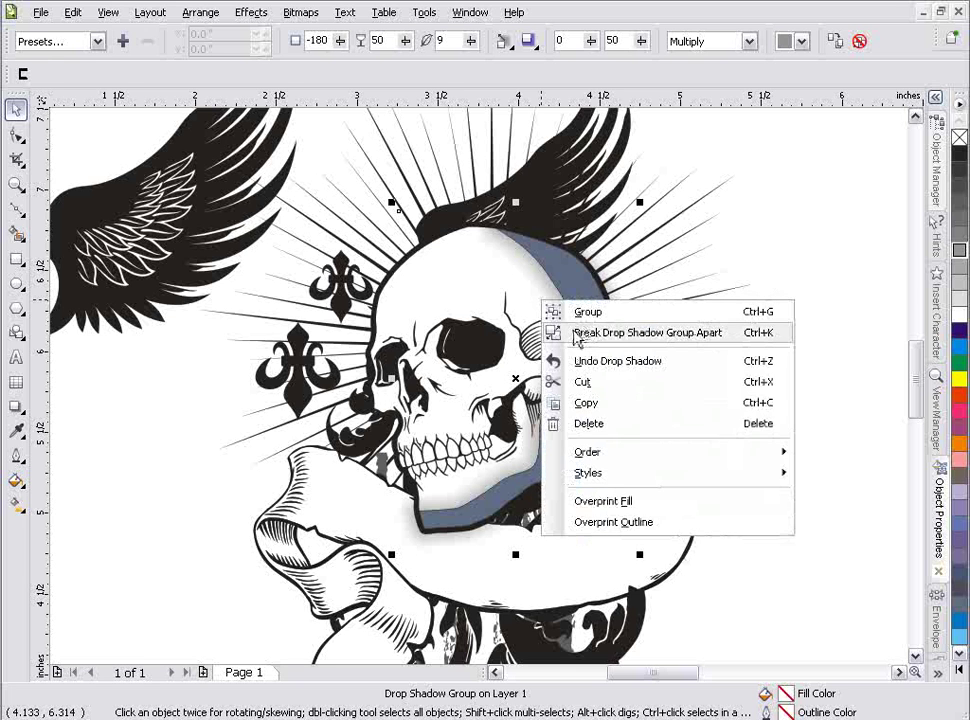
left_click(560, 332)
left_click(698, 268)
left_click(585, 289)
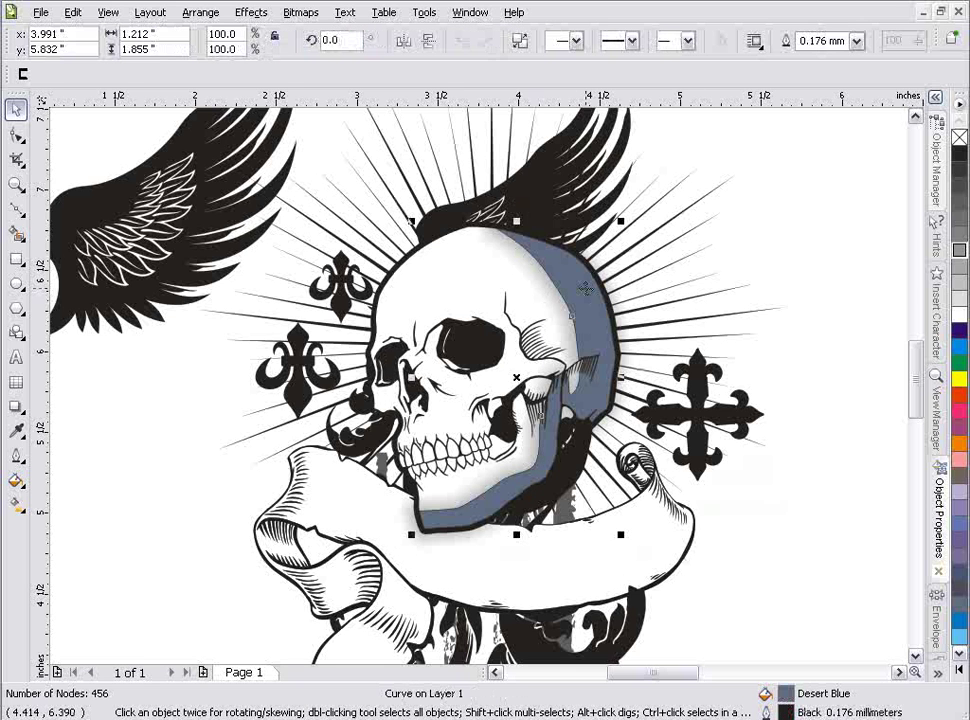
key("Delete")
left_click(582, 306)
left_click_drag(582, 306, 558, 284)
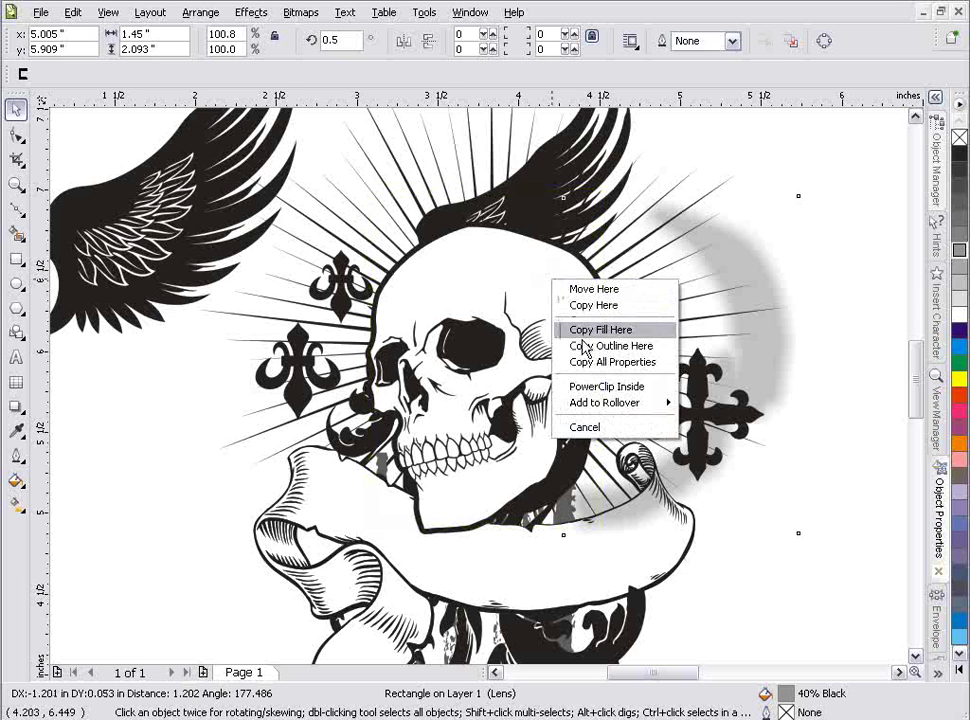
PowerClip the soft shadow inside the skull, shifted right to shade that side
left_click(597, 386)
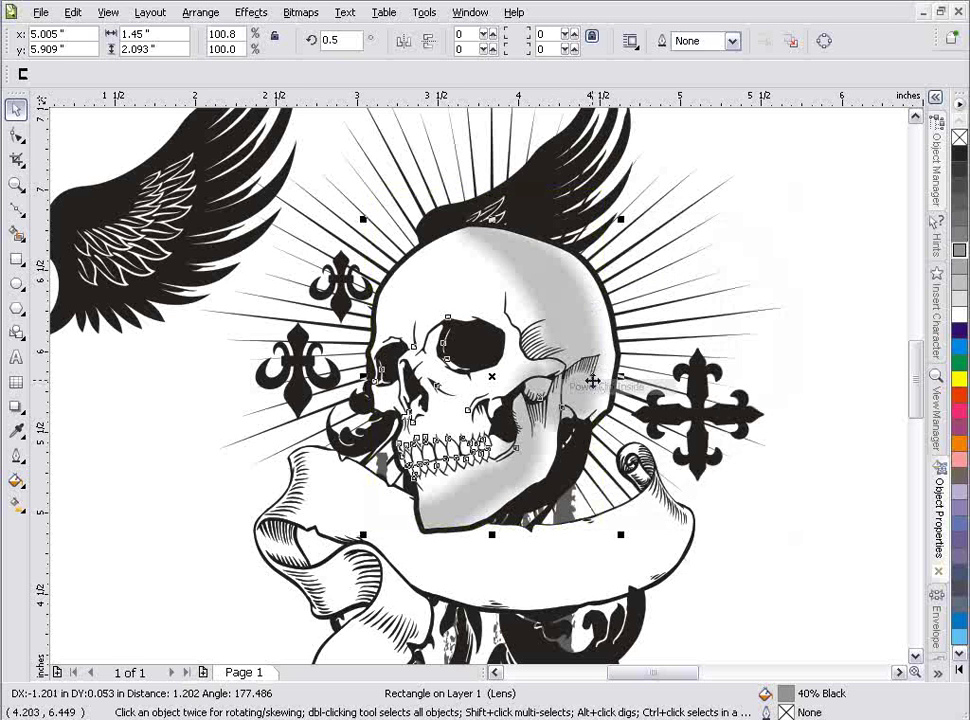
left_click(564, 306, "ctrl")
left_click(563, 305)
left_click_drag(563, 305, 610, 310)
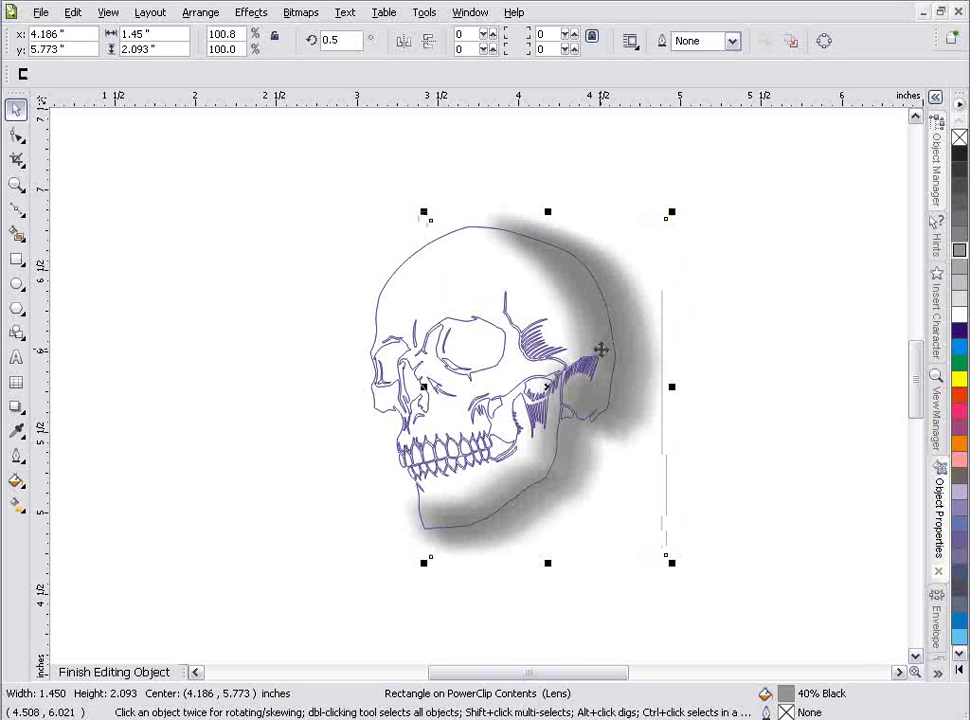
right_click(606, 343)
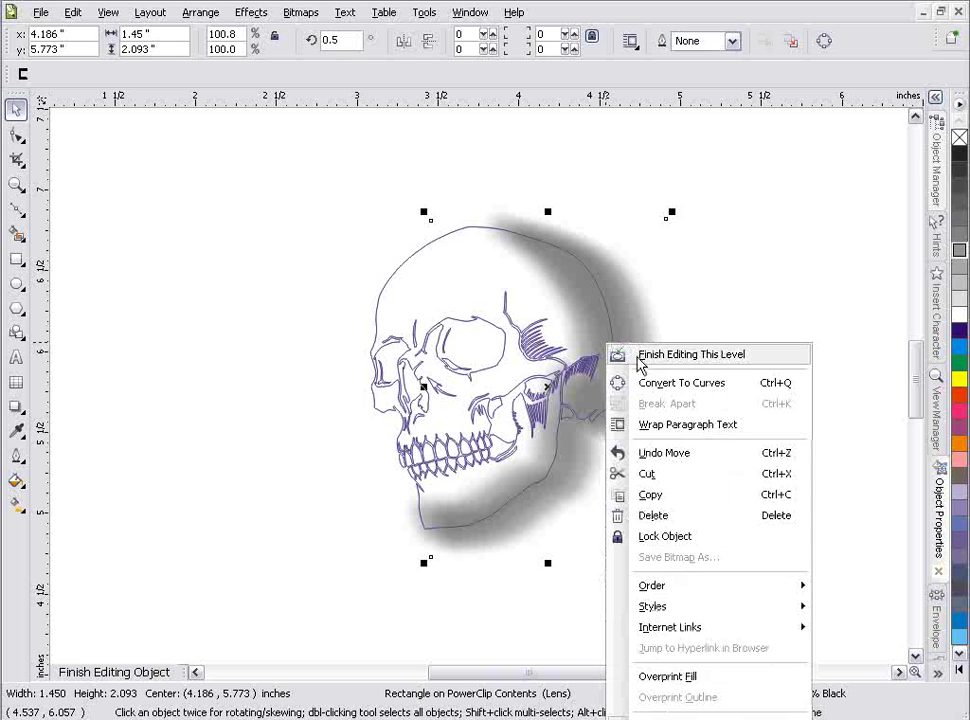
left_click(638, 358)
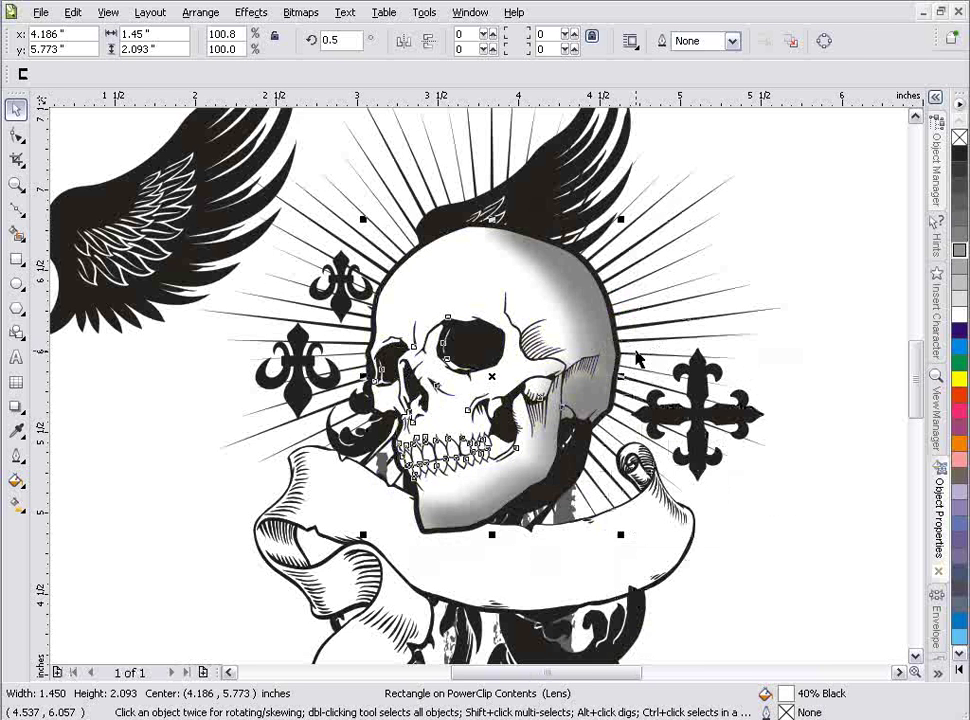
left_click(762, 210)
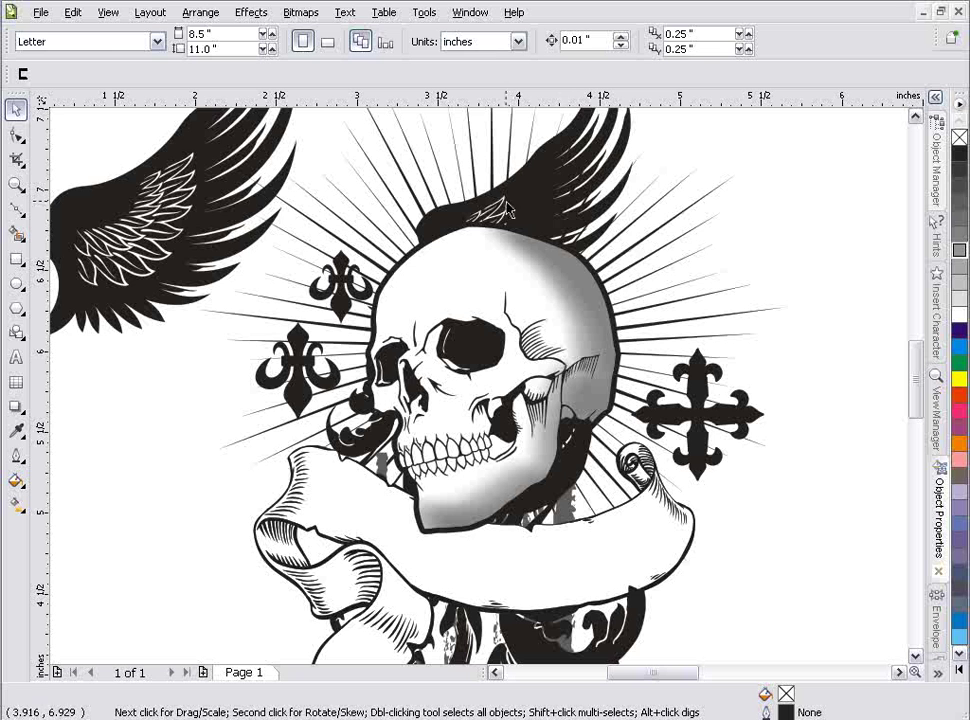
Copy both left wing curves to the skull's right side, then zoom out to the full title page
left_click(124, 232)
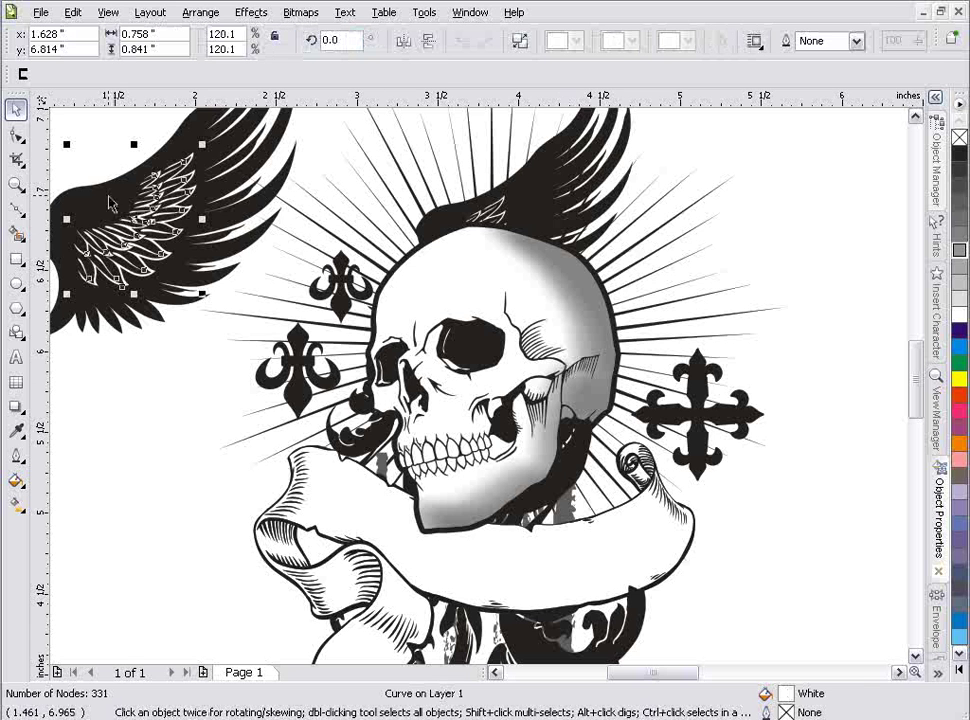
left_click(104, 202, "shift")
left_click_drag(104, 202, 658, 263)
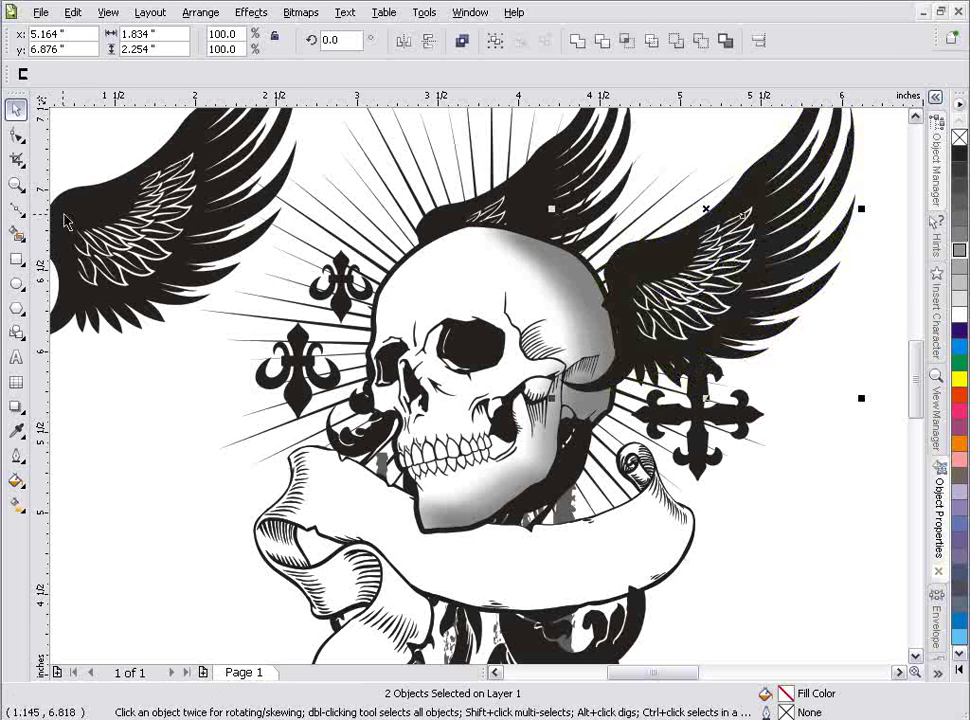
left_click(17, 185)
right_click(535, 396)
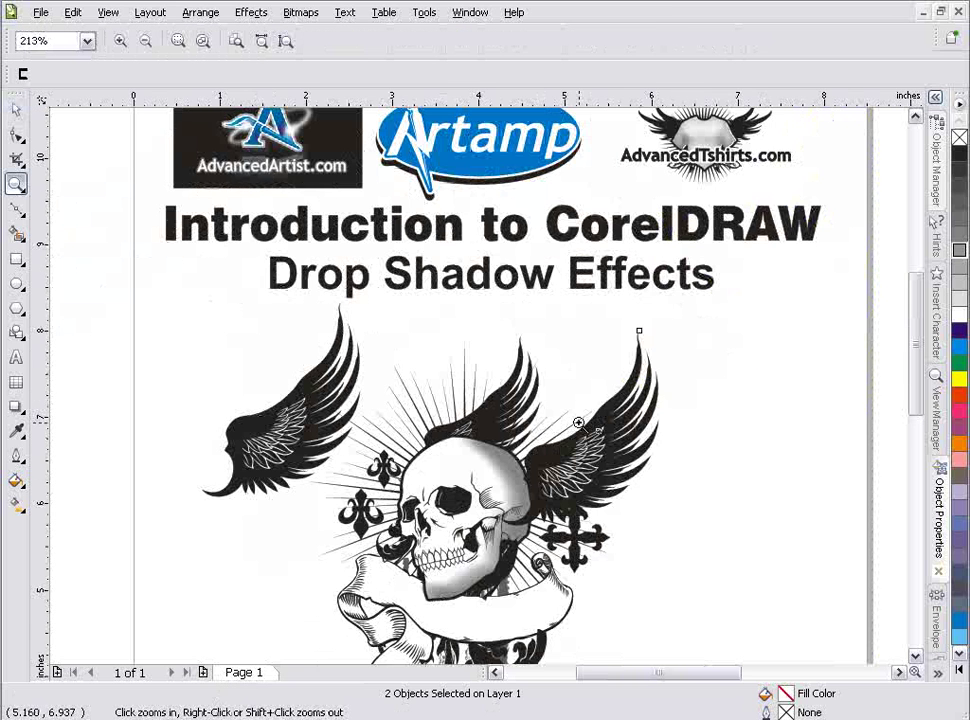